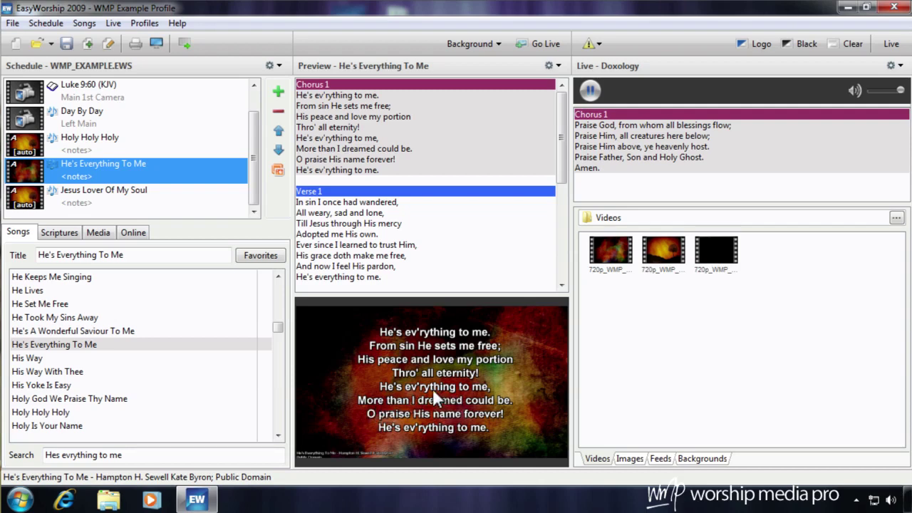
- Change the default background to the blue floral video and preview Holy Holy Holy and Jesus Lover Of My Soul
left_click(54, 196)
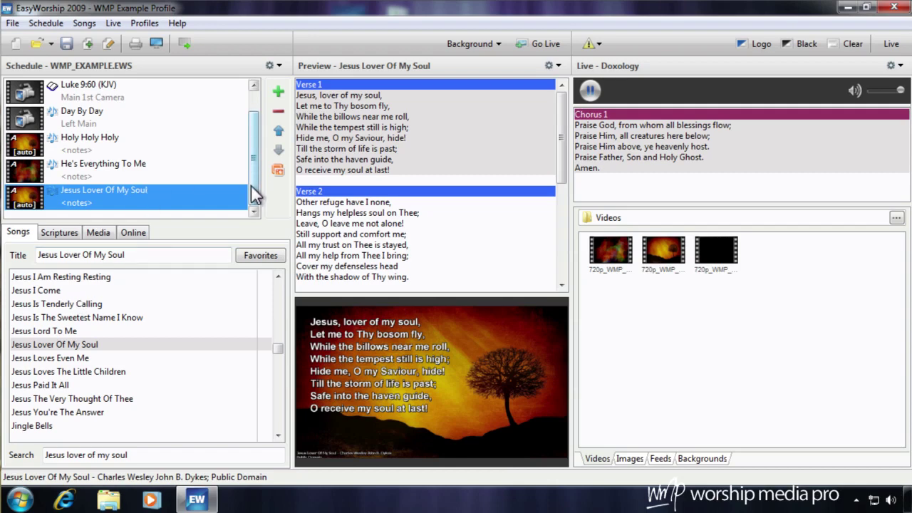
left_click(91, 148)
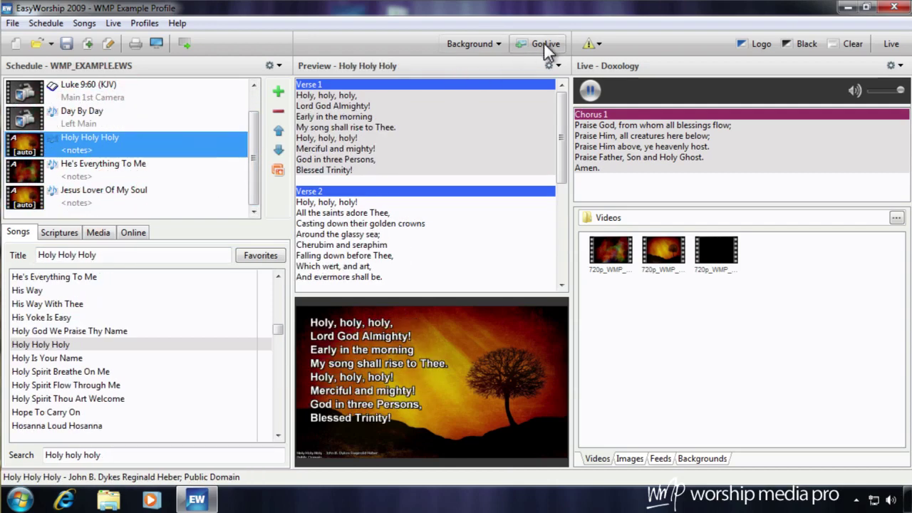
left_click(499, 44)
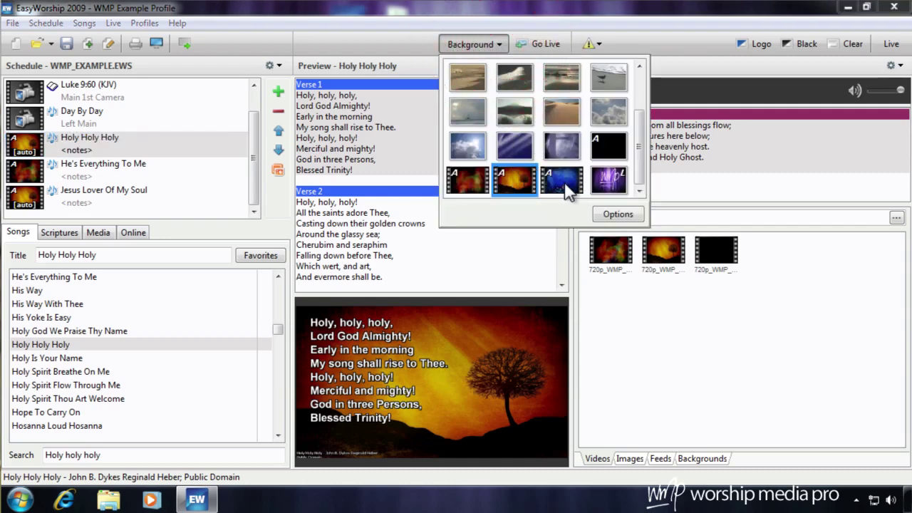
left_click(562, 181)
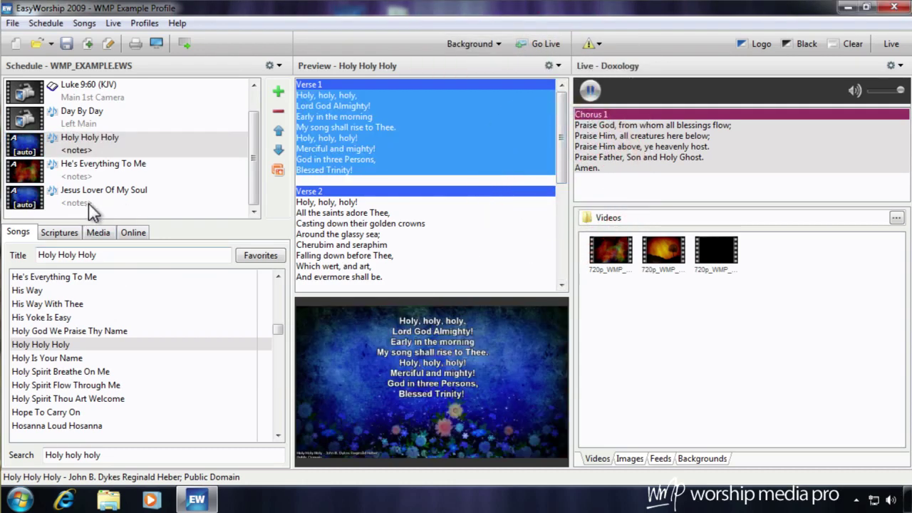
left_click(89, 199)
left_click(84, 138)
left_click(93, 190)
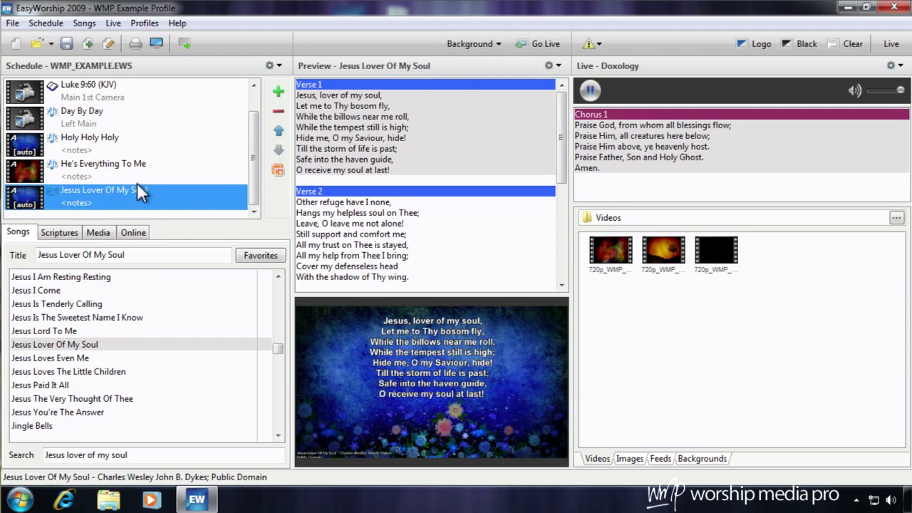
- Assign the orange tree video background specifically to Jesus Lover Of My Soul and compare it with the other scheduled songs
left_click(500, 44)
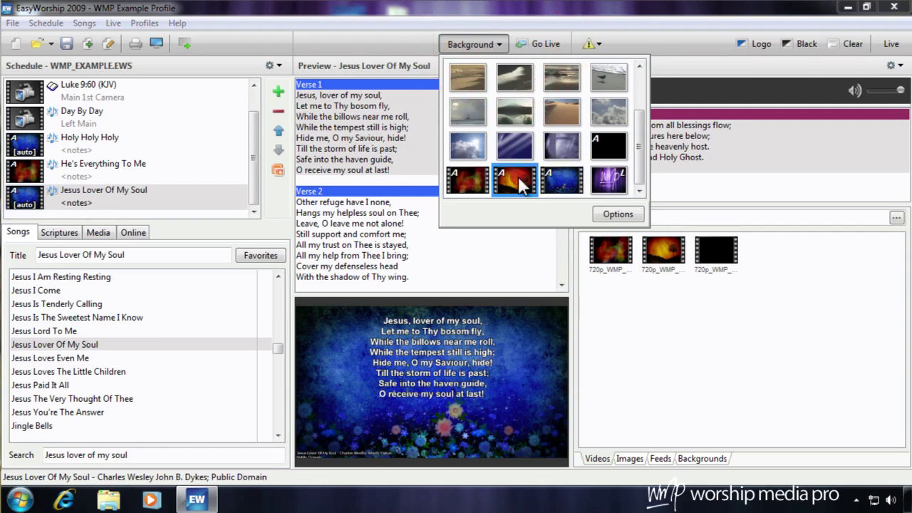
left_click_drag(518, 176, 74, 200)
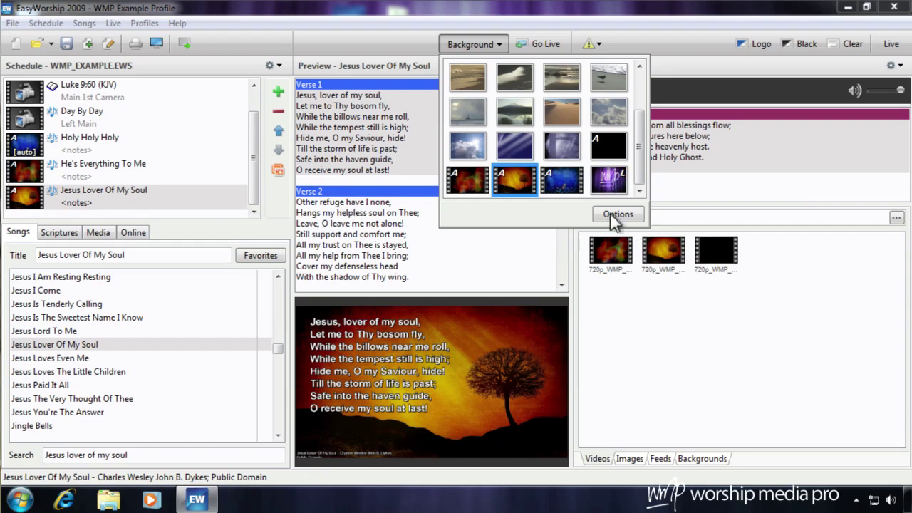
left_click(472, 44)
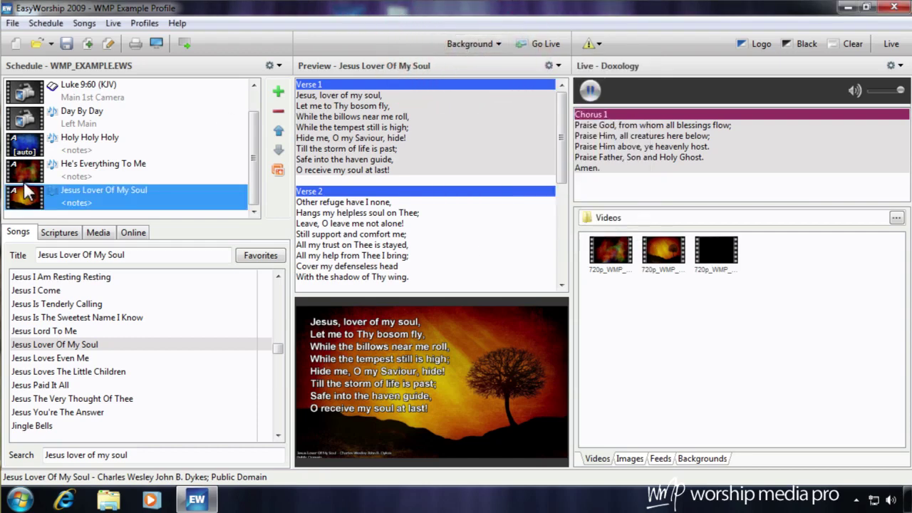
left_click(53, 142)
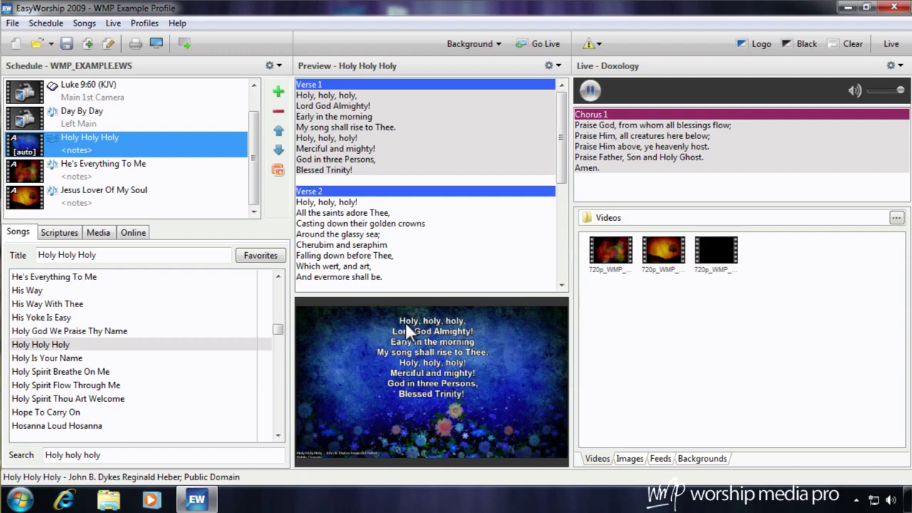
left_click(125, 205)
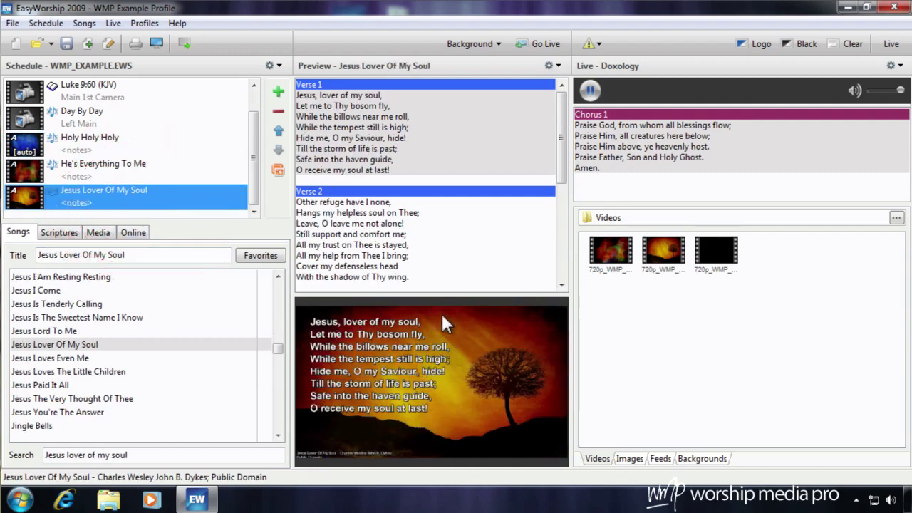
left_click(77, 165)
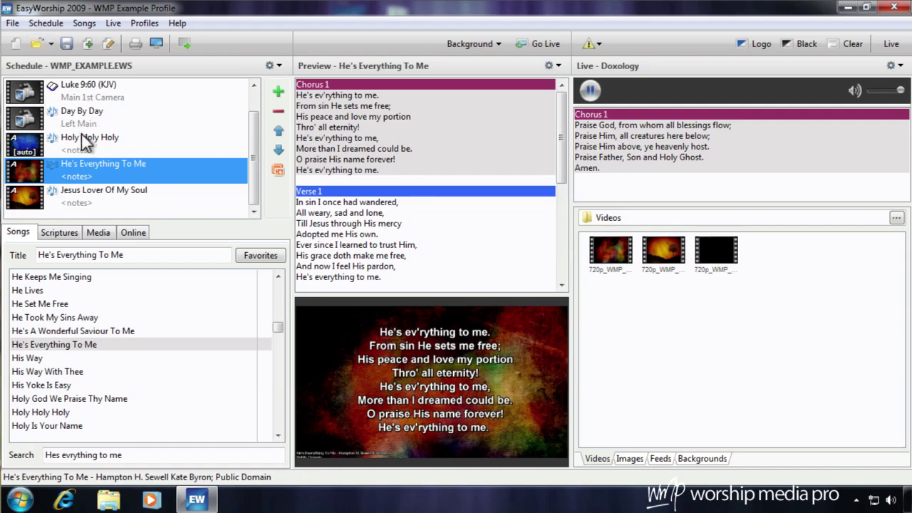
- Open the background options and examine the color, gradient, image and video choices for adding a background, cancelling without adding one
left_click(477, 44)
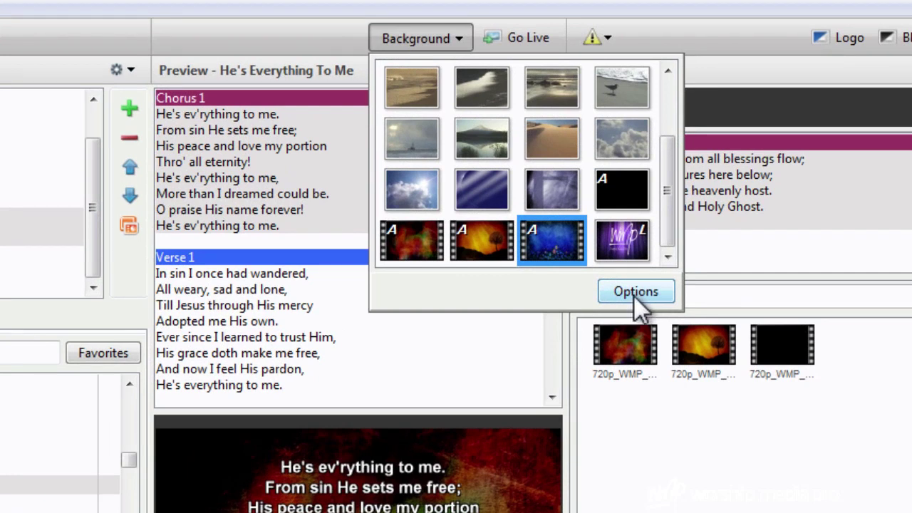
left_click(628, 292)
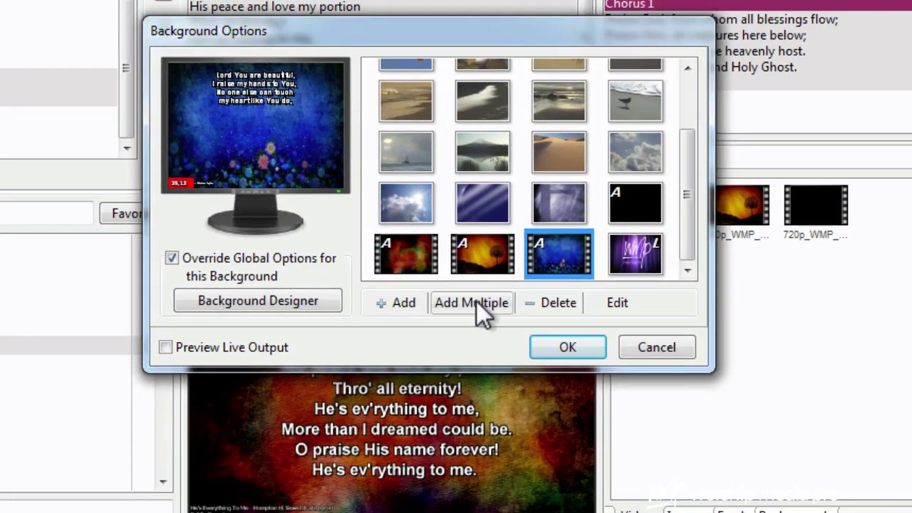
left_click(406, 302)
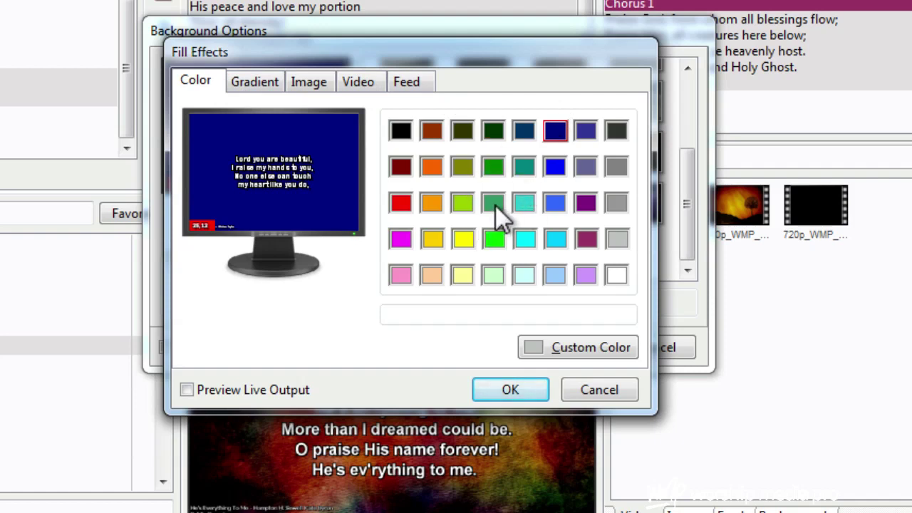
left_click(255, 82)
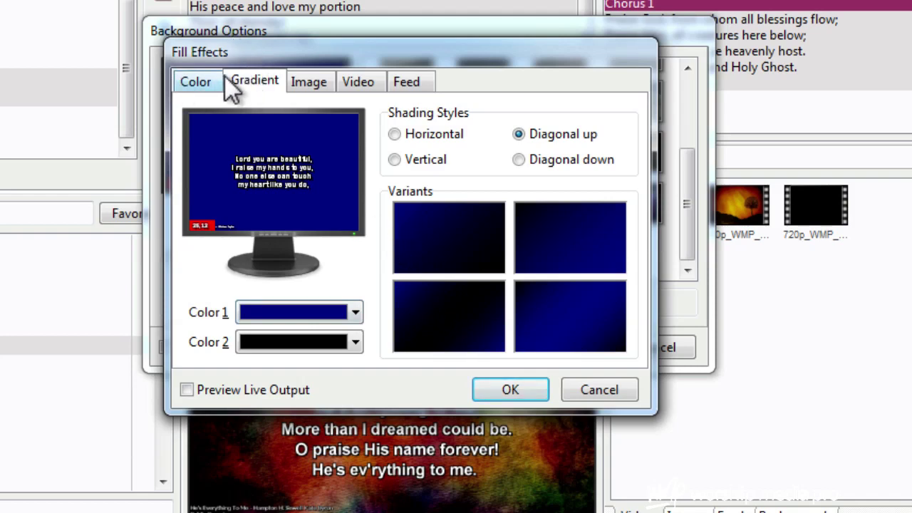
left_click(310, 82)
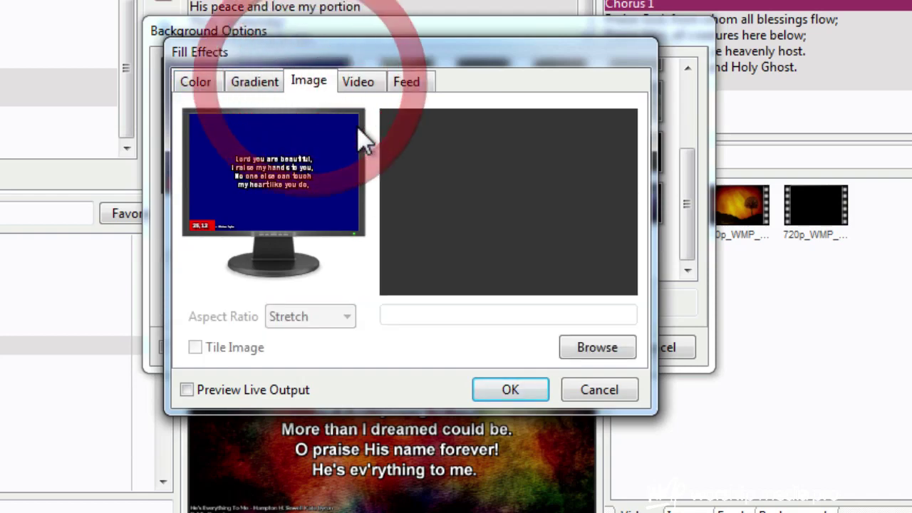
left_click(359, 82)
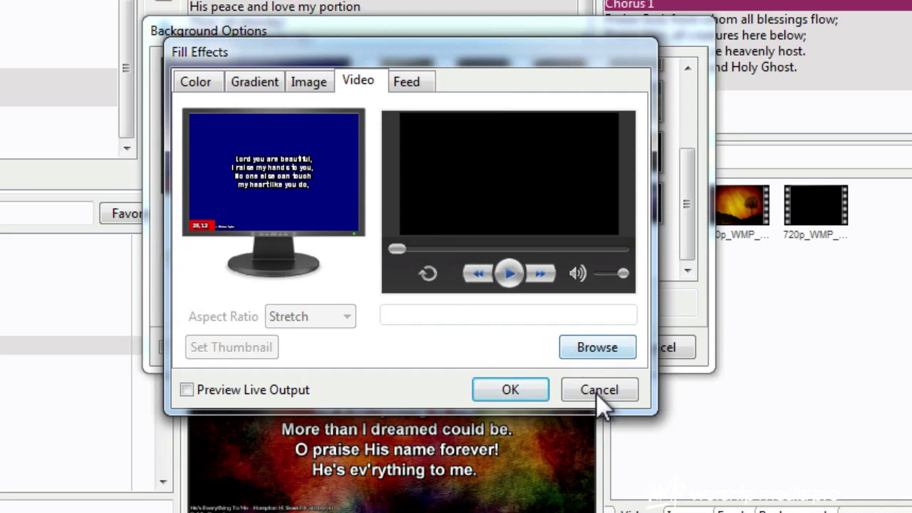
left_click(599, 349)
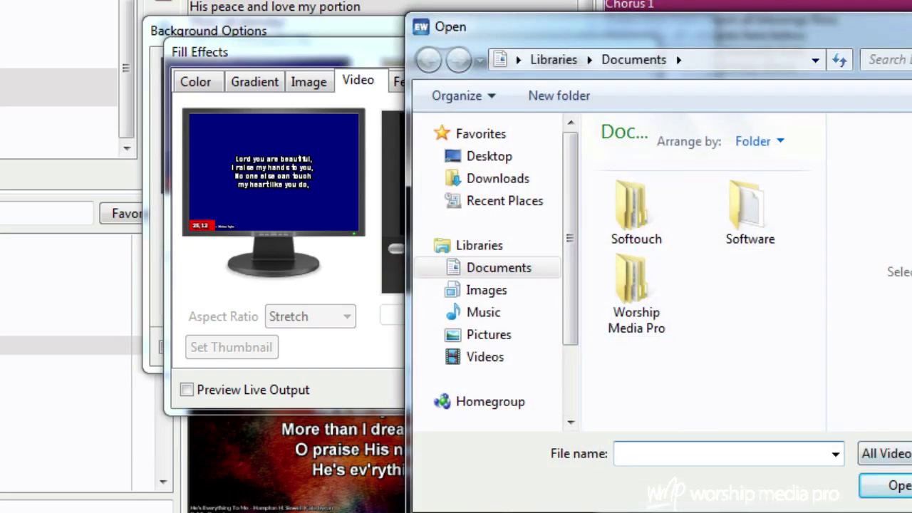
key("Escape")
left_click(586, 393)
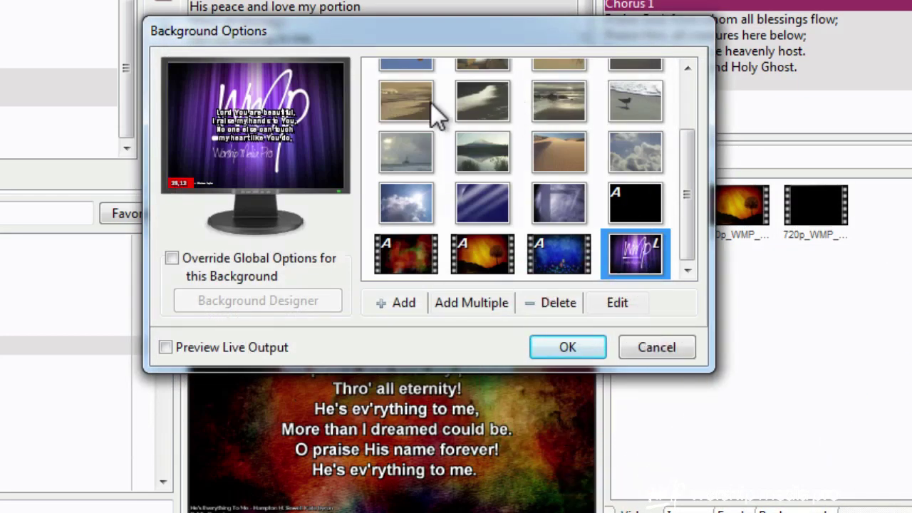
- Switch to Windows Explorer and open the Resources > Videos folder of the WMP Example profile
left_click(53, 512)
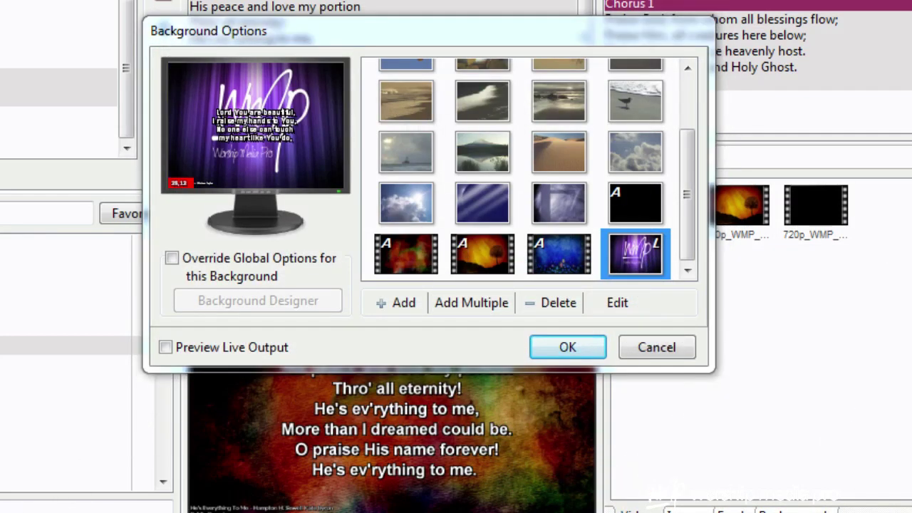
left_click(335, 64)
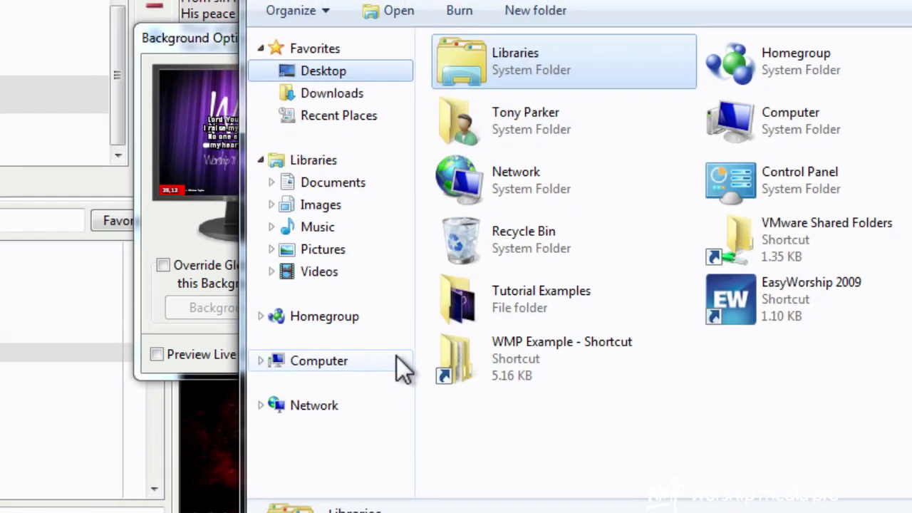
double_click(515, 365)
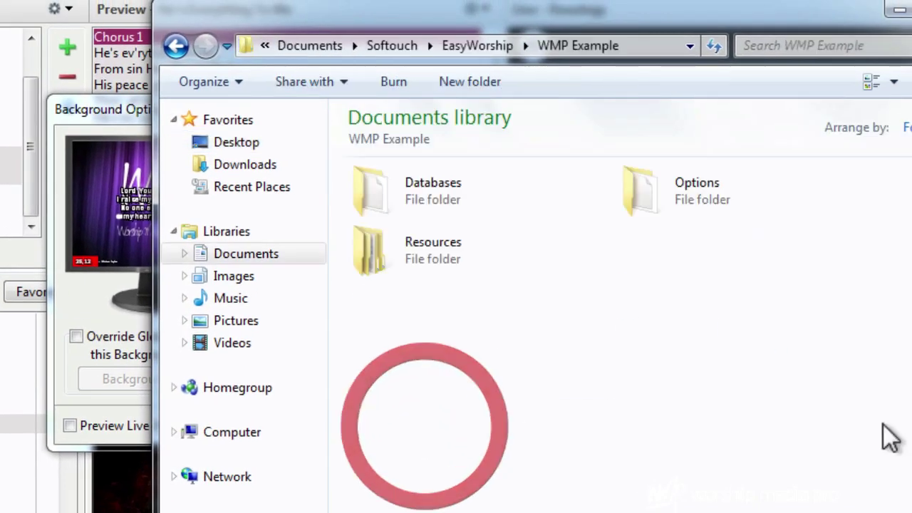
double_click(517, 178)
double_click(438, 317)
- Try bringing the 720p_WMP_1049 video file from the folder window into the background options, and close the folder window
left_click_drag(613, 18, 357, 383)
left_click_drag(379, 490, 424, 300)
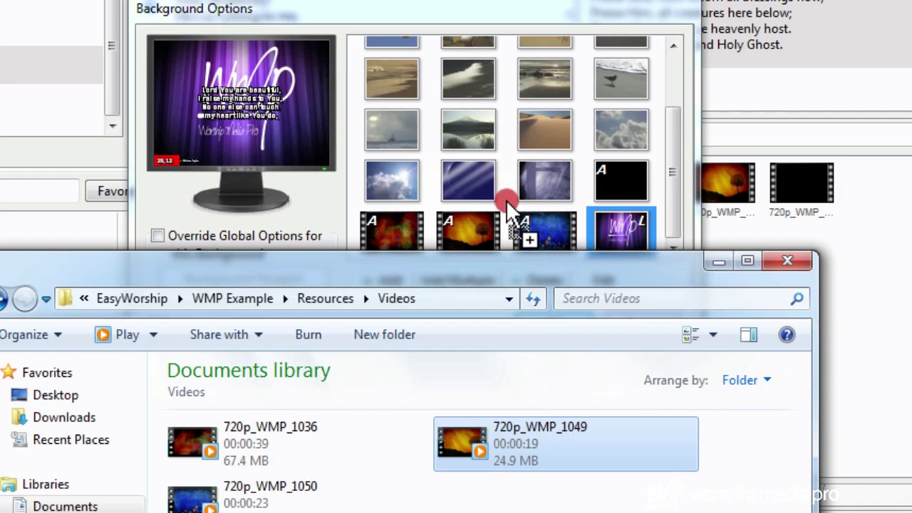
left_click_drag(505, 199, 459, 476)
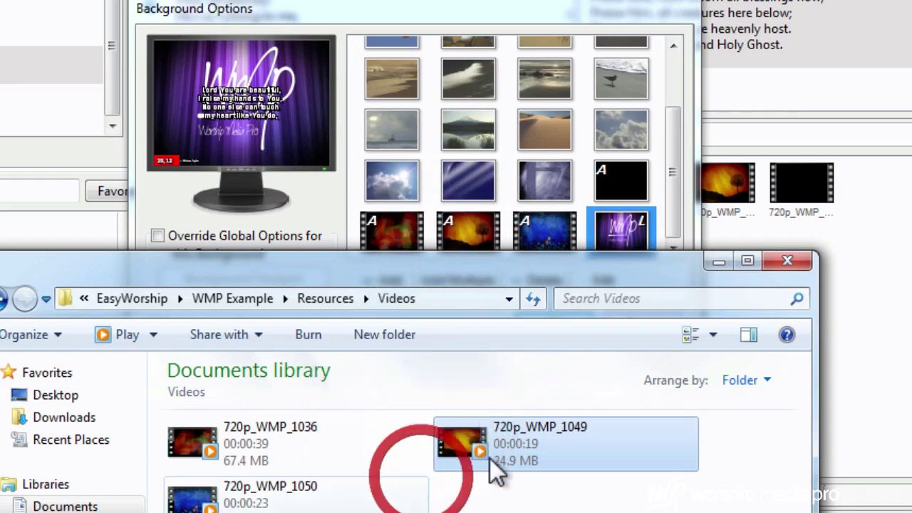
left_click(787, 261)
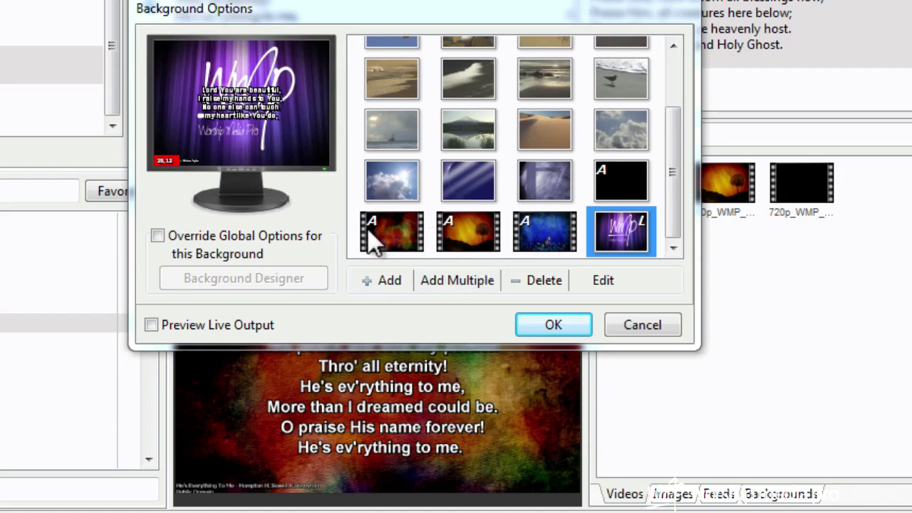
- Select the orange tree background and switch its override of the global options off and back on
left_click(482, 230)
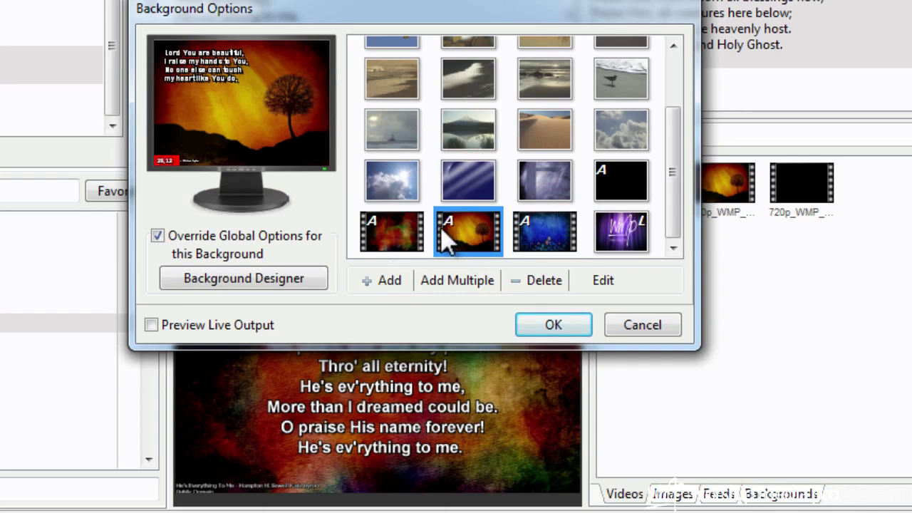
left_click(167, 234)
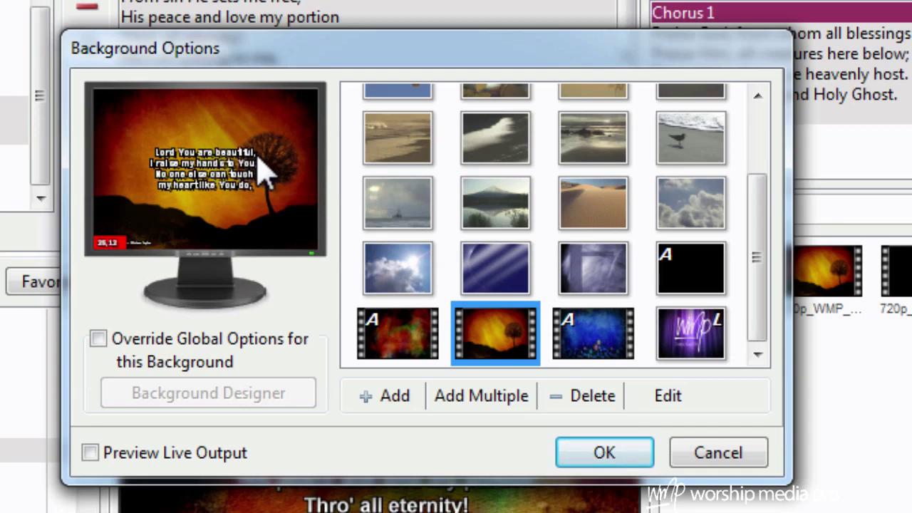
left_click(98, 339)
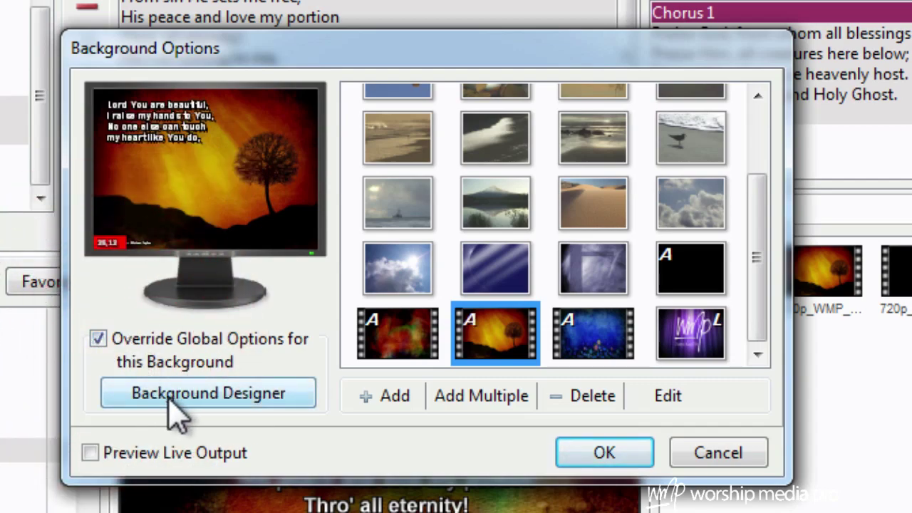
- Open the tree background in the Background Designer and center its lyrics text vertically and horizontally
left_click(294, 409)
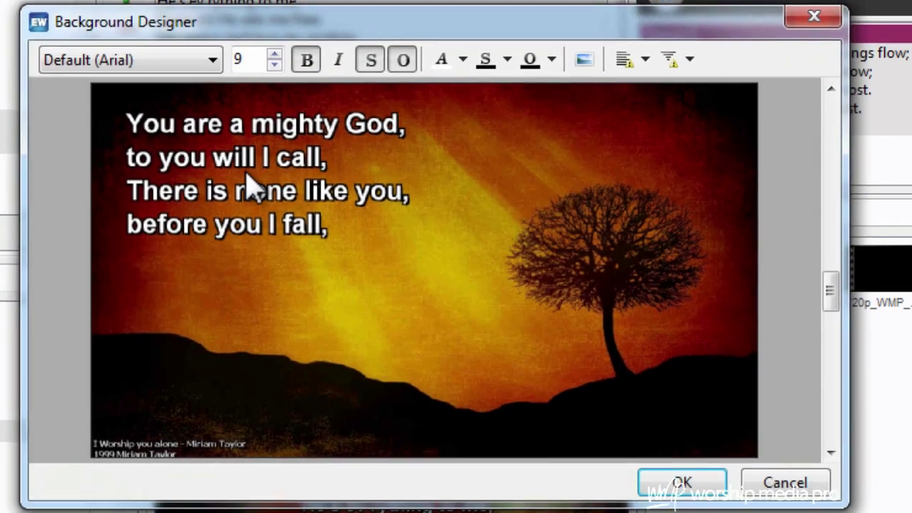
left_click(255, 184)
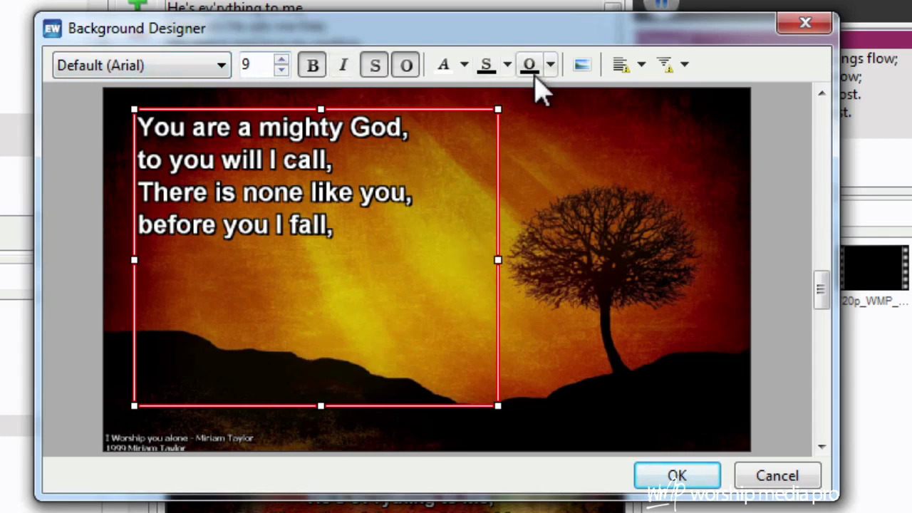
left_click(667, 67)
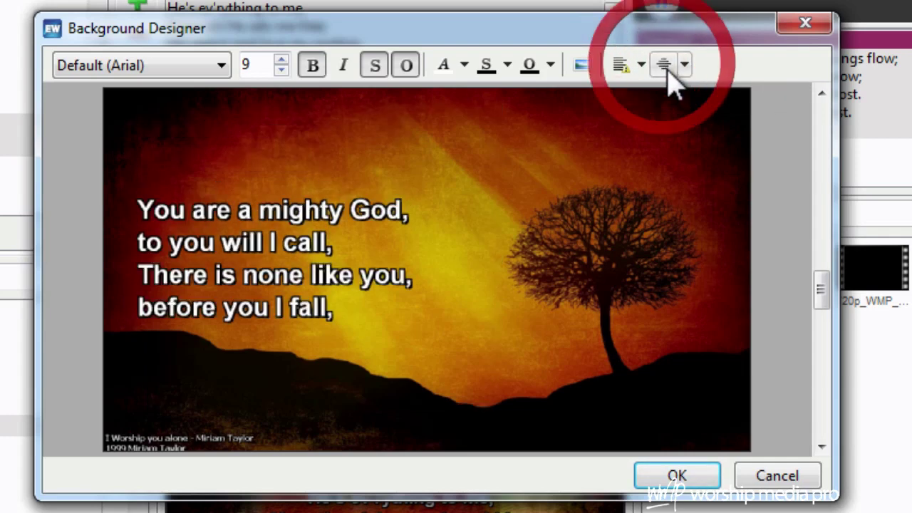
left_click(619, 64)
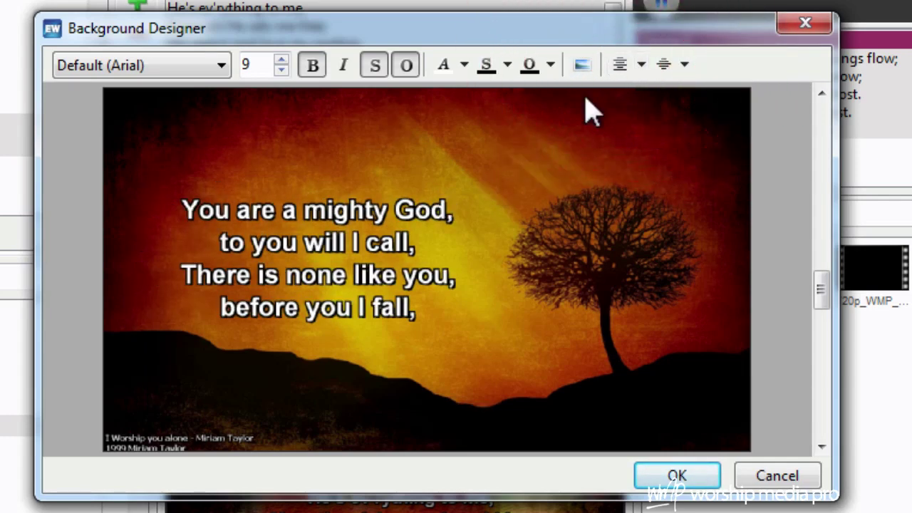
- Align the tree background's lyrics back to the left and top, and save the designer and background options
left_click(642, 65)
left_click(666, 132)
left_click(684, 64)
left_click(698, 136)
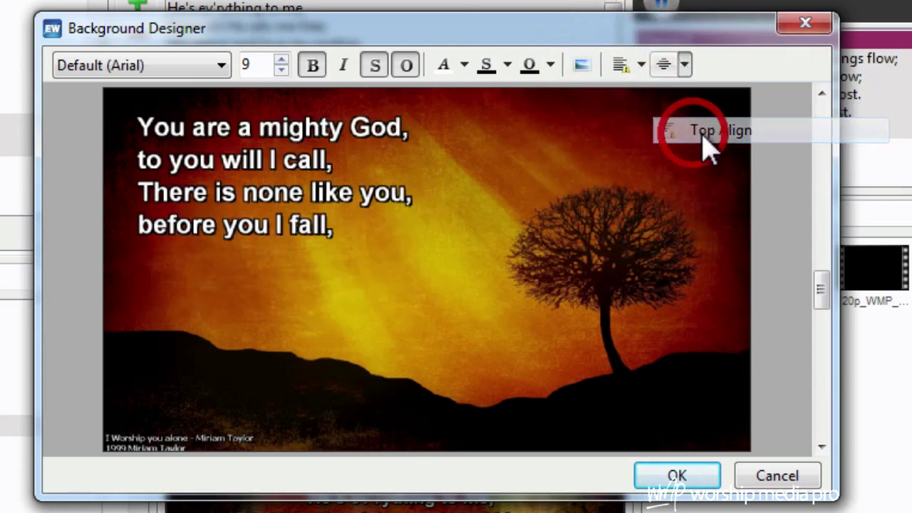
left_click(675, 476)
left_click(592, 427)
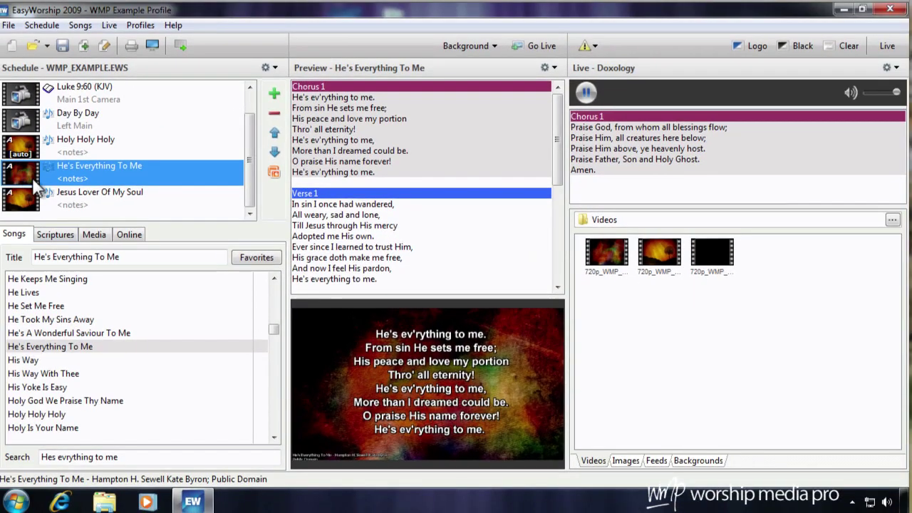
- Preview the Jesus Lover Of My Soul and Holy Holy Holy backgrounds and reset Jesus Lover Of My Soul to the automatic background
left_click(40, 192)
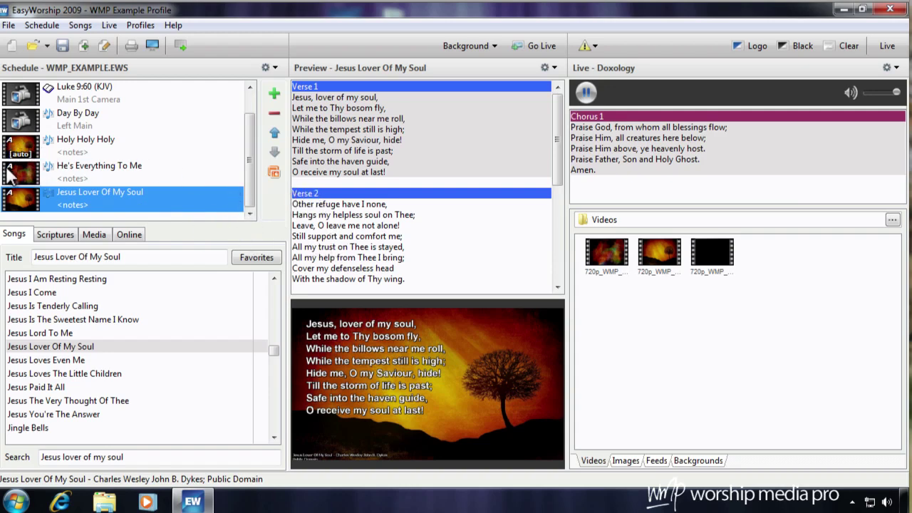
left_click(27, 153)
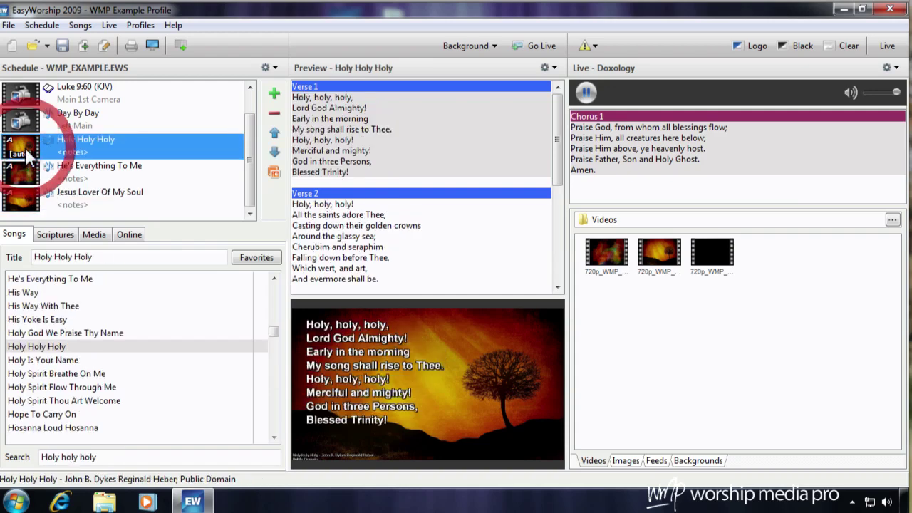
left_click(27, 196)
right_click(27, 195)
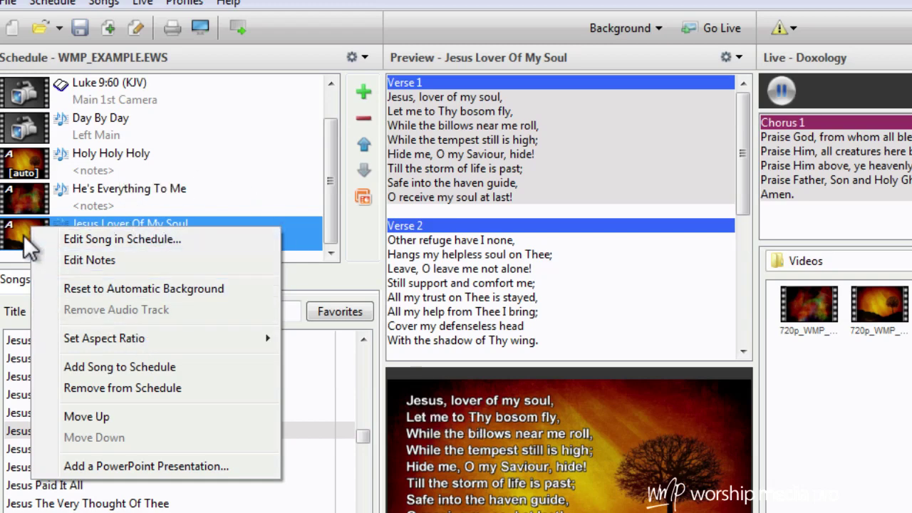
left_click(127, 289)
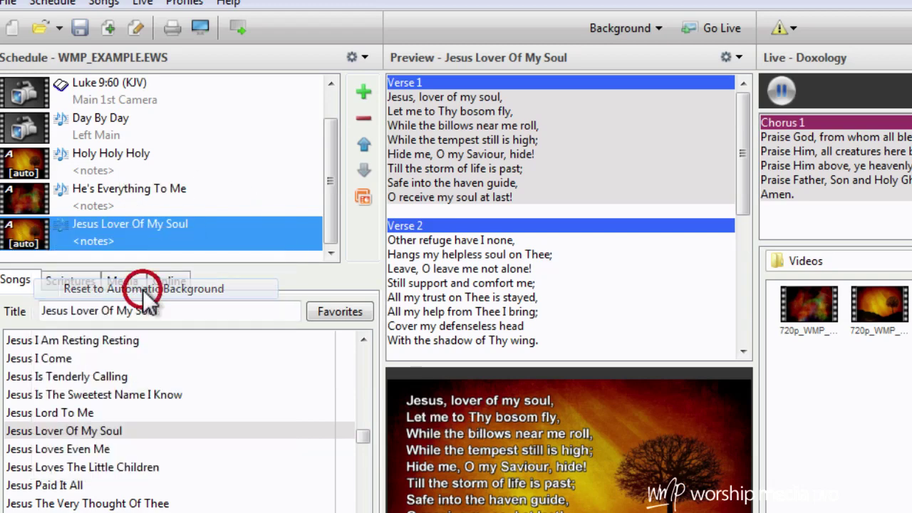